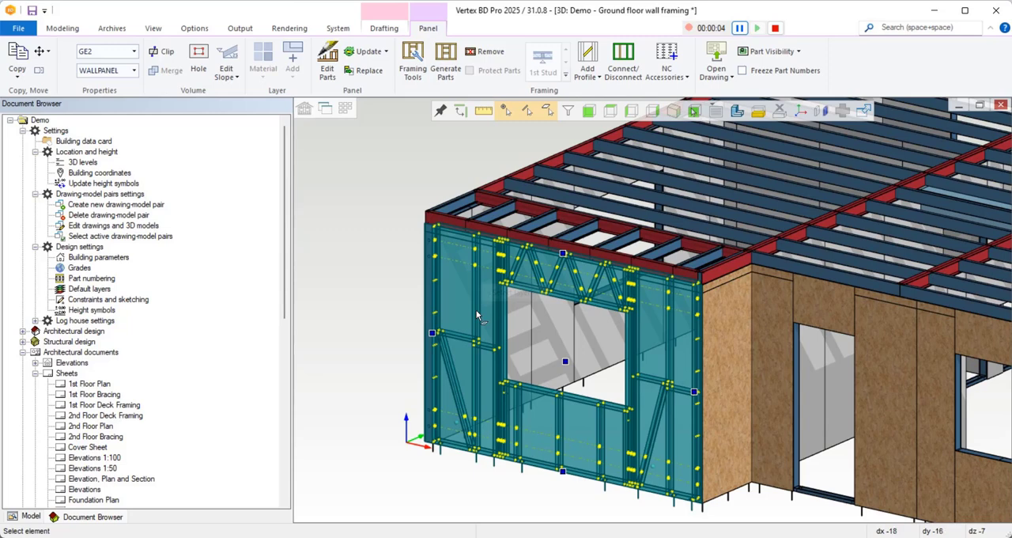
Open the framing tools of the selected wall panel's OSB Chipboard 9mm sheathing layer and delete the Wall Sheathing tool.
right_click(518, 308)
left_click(577, 530)
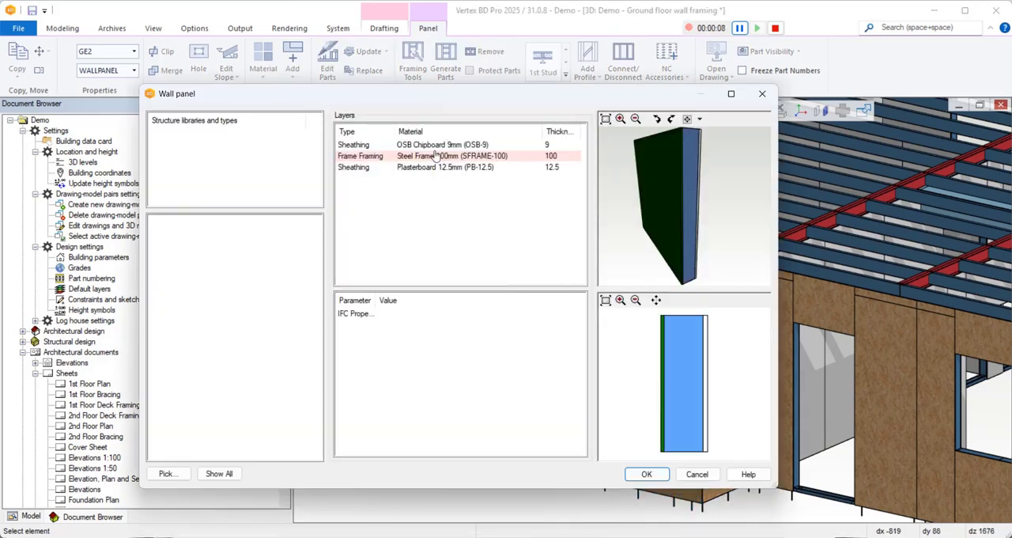
left_click(437, 146)
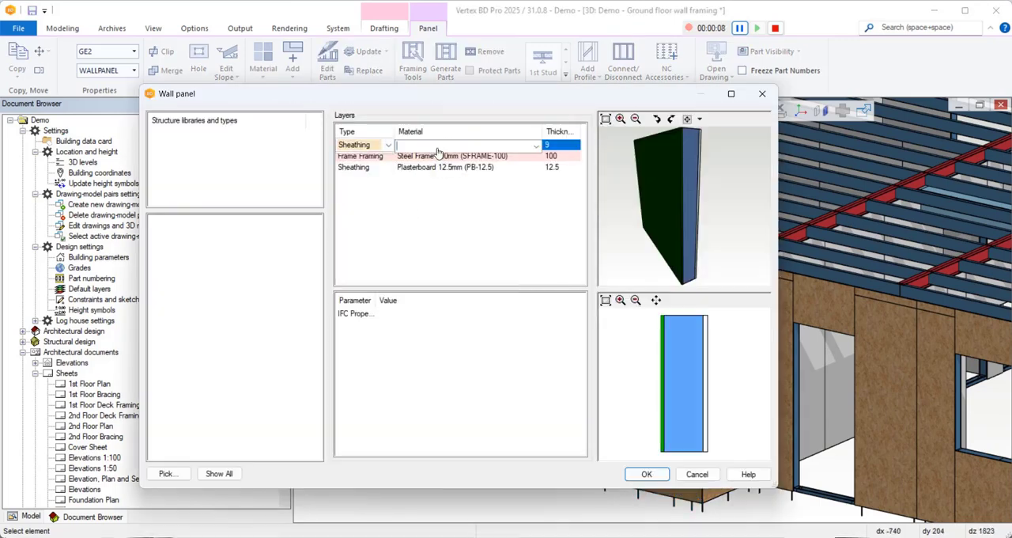
right_click(438, 147)
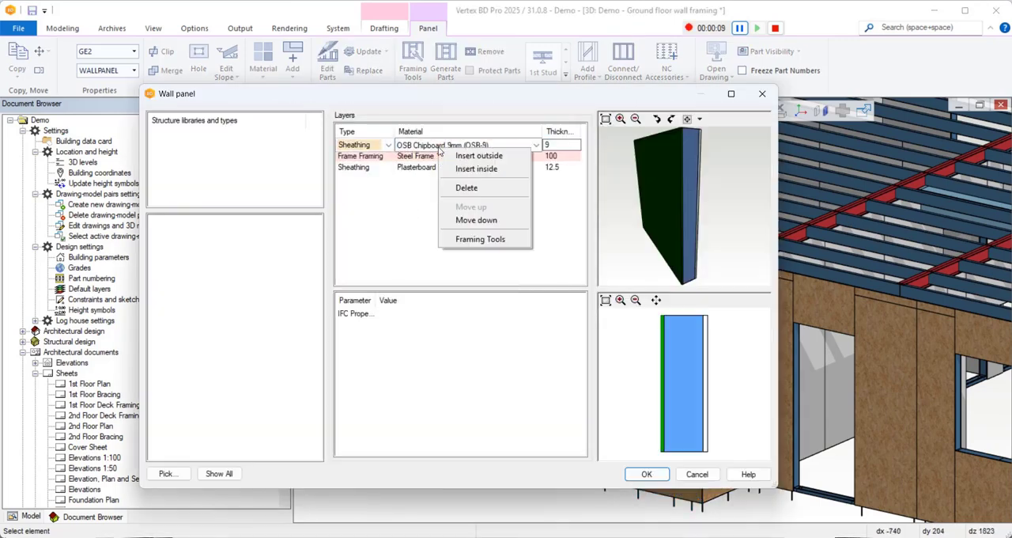
left_click(485, 240)
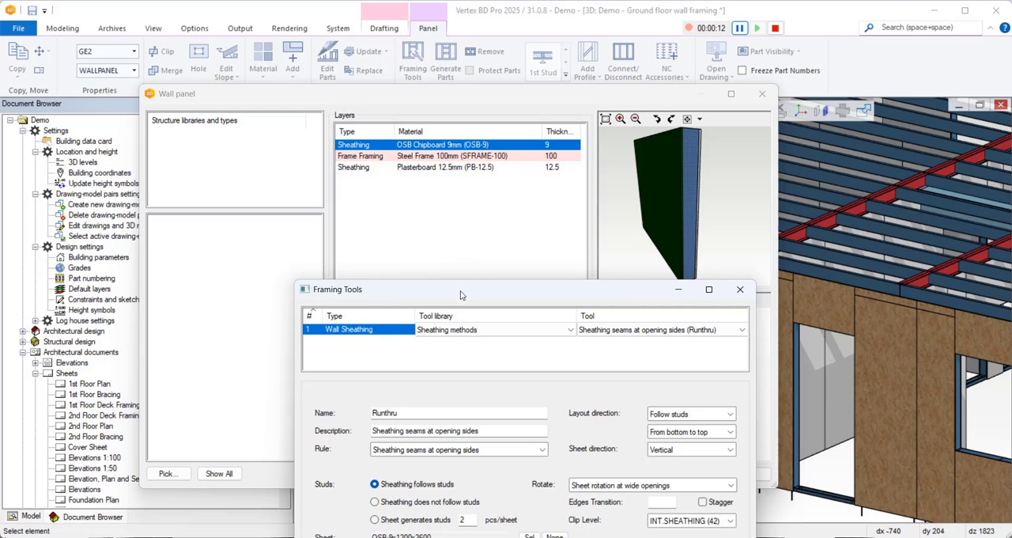
left_click_drag(461, 294, 436, 134)
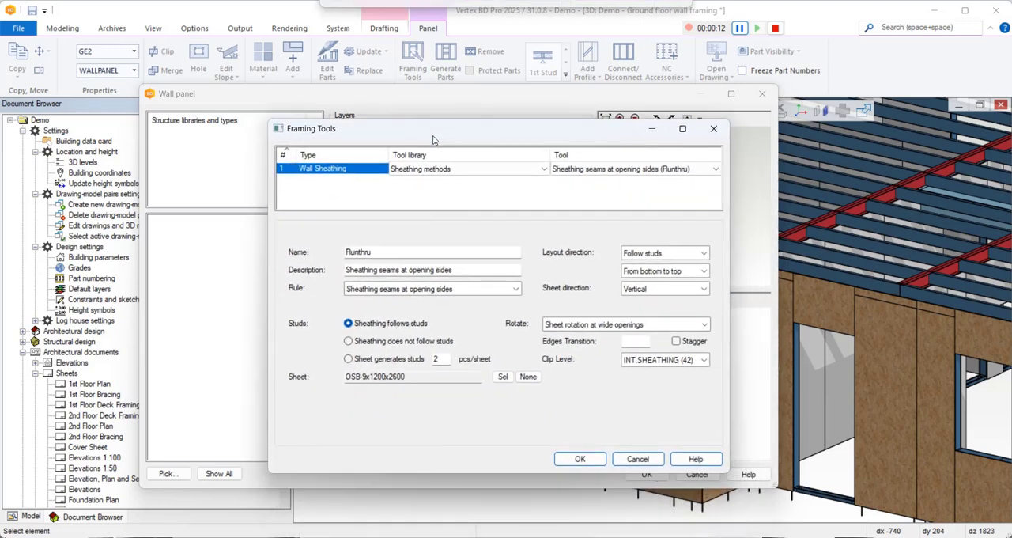
right_click(358, 176)
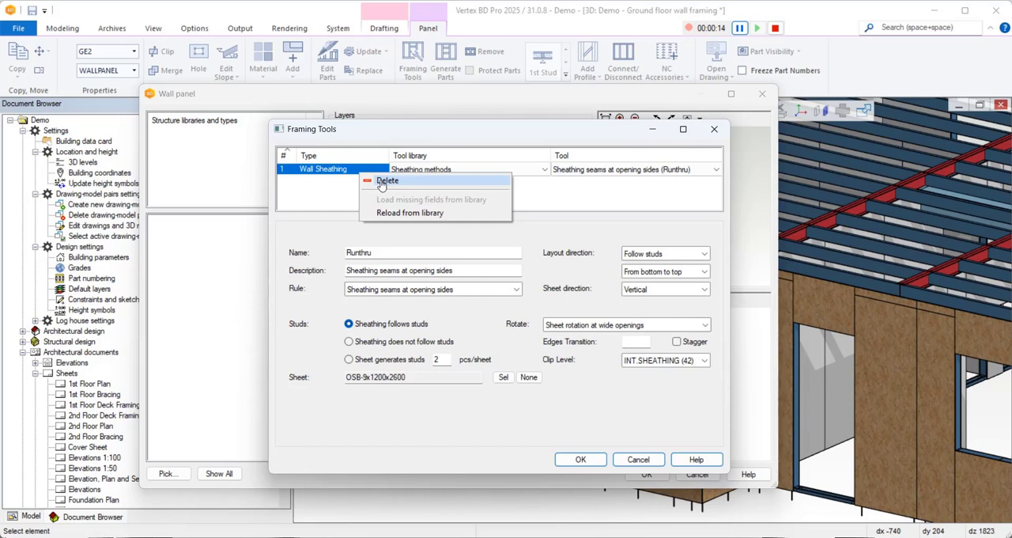
left_click(384, 181)
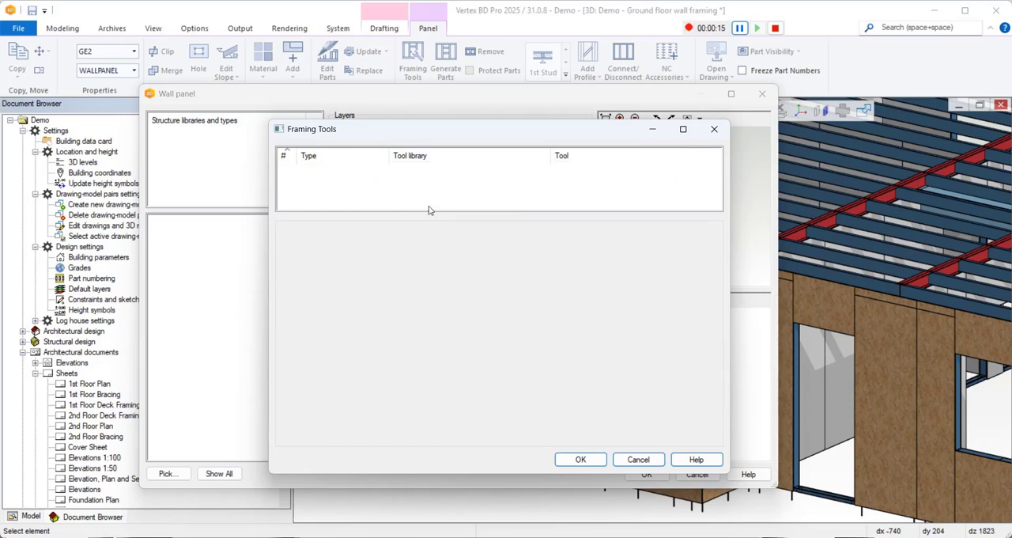
Add a new Sheathing framing tool to the OSB layer and set its tool to Grid (GRID).
right_click(335, 171)
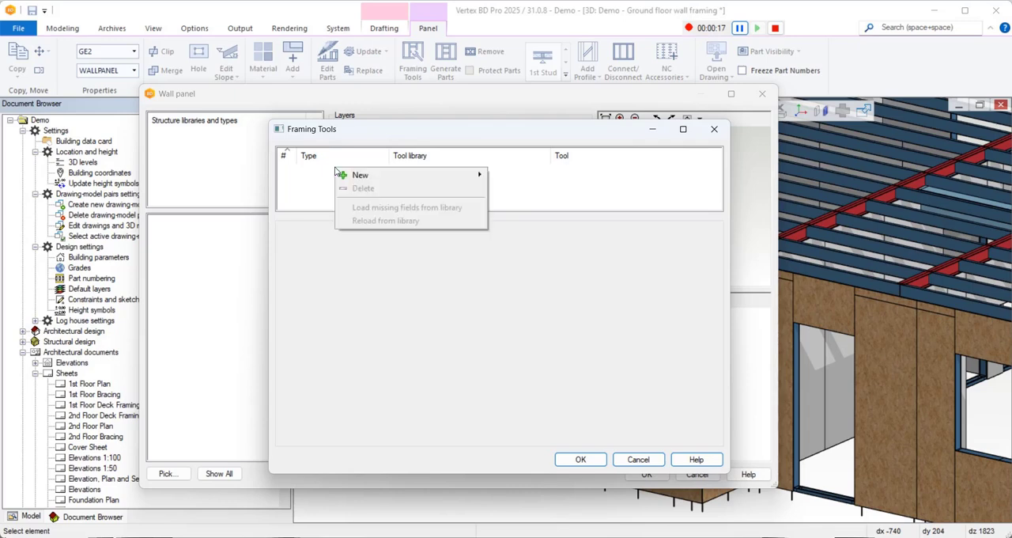
mouse_move(427, 175)
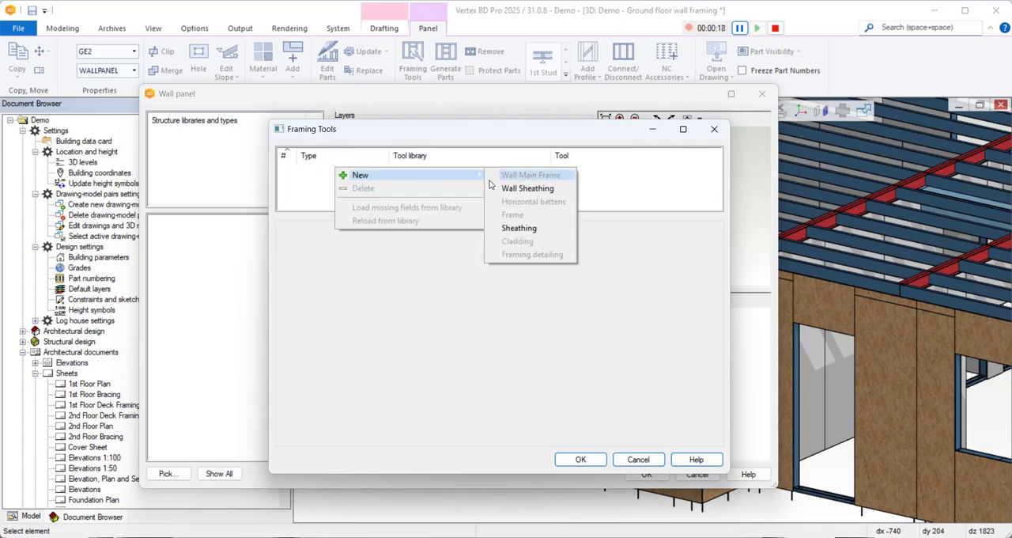
left_click(519, 228)
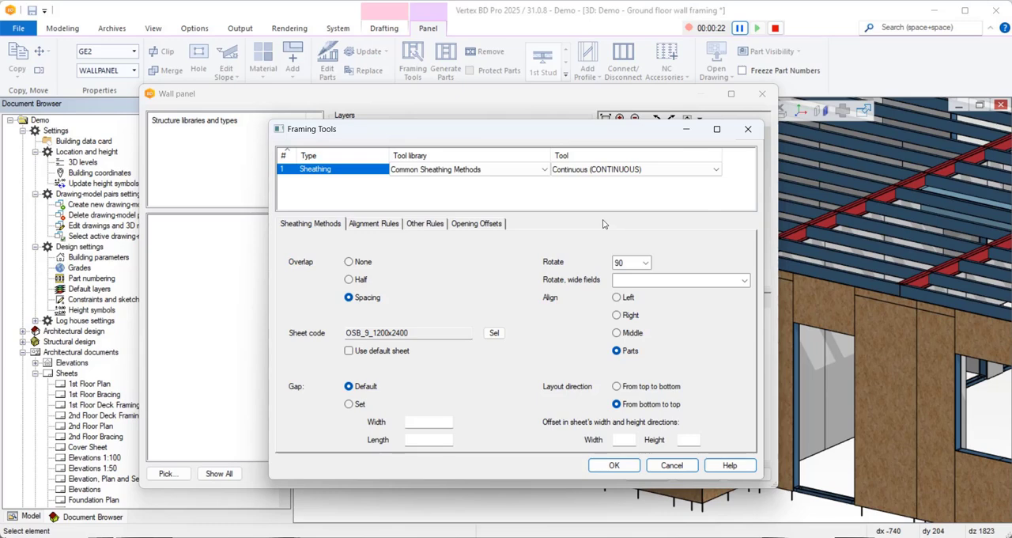
left_click(630, 174)
left_click(630, 174)
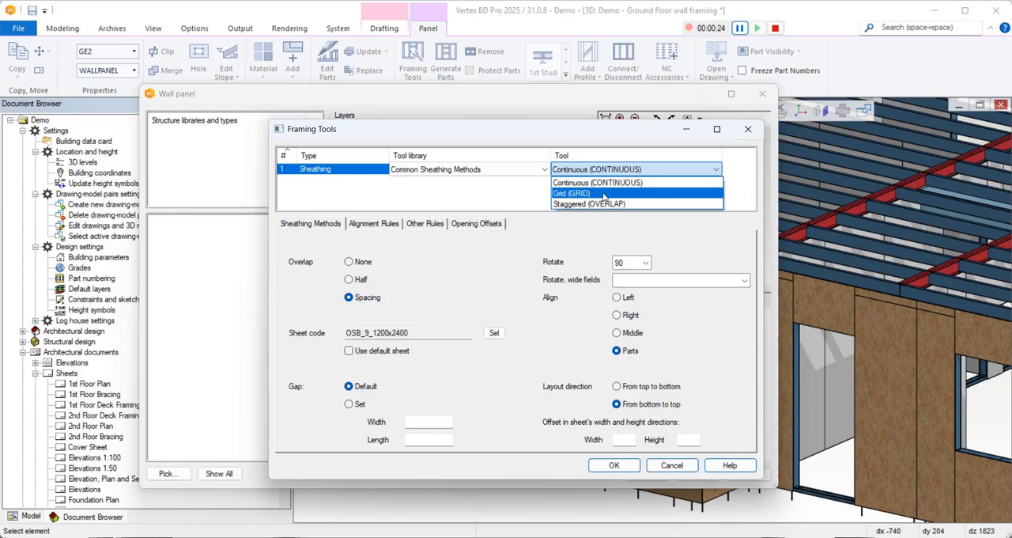
left_click(603, 194)
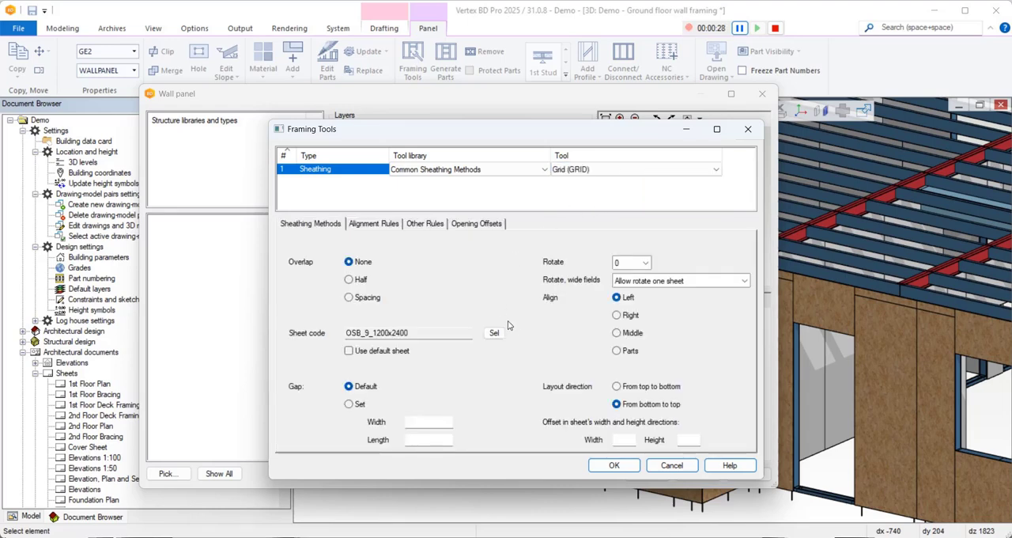
Review the Grid tool's alignment rules, other rules and opening offsets, and accept the framing tool and wall panel settings.
left_click(387, 226)
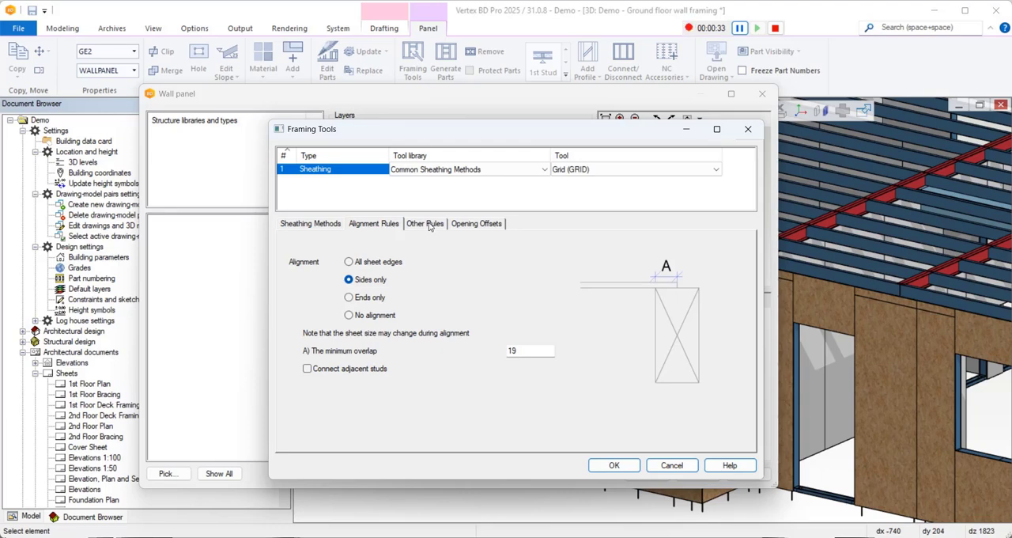
left_click(429, 224)
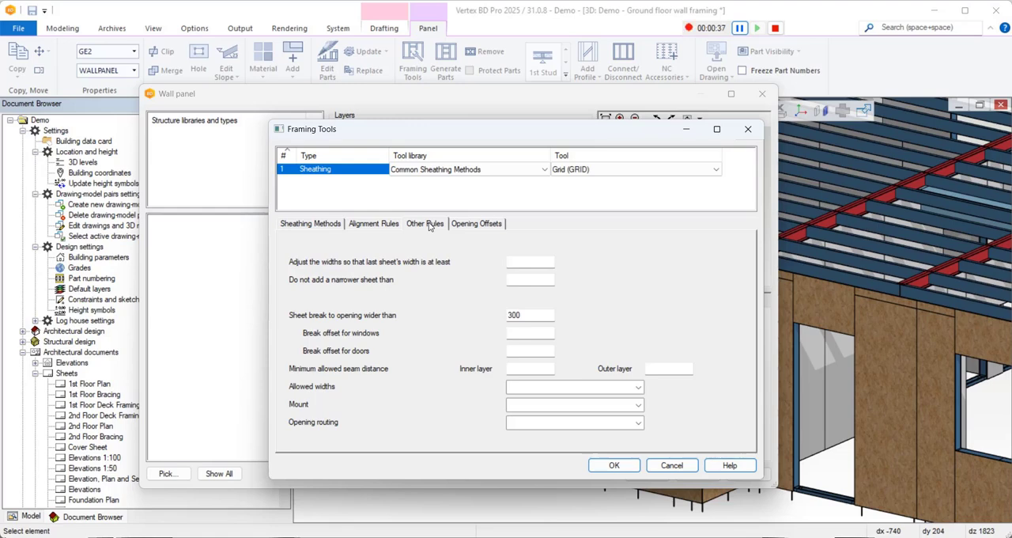
left_click(485, 225)
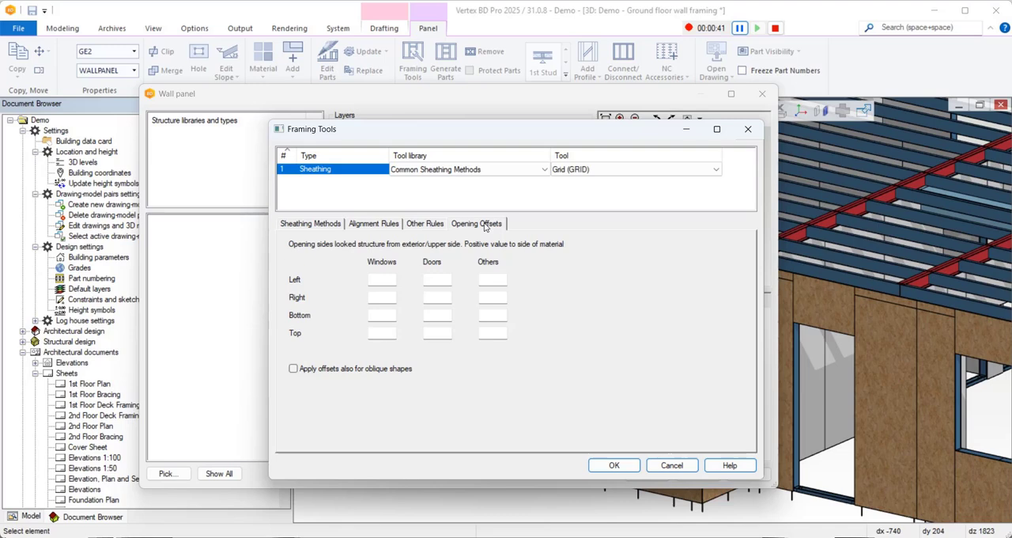
left_click(636, 464)
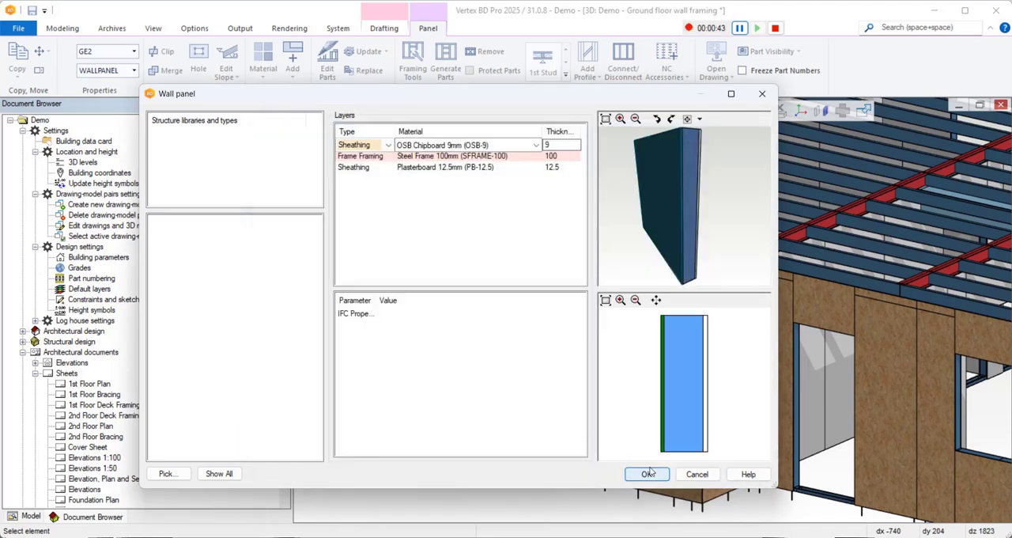
left_click(648, 472)
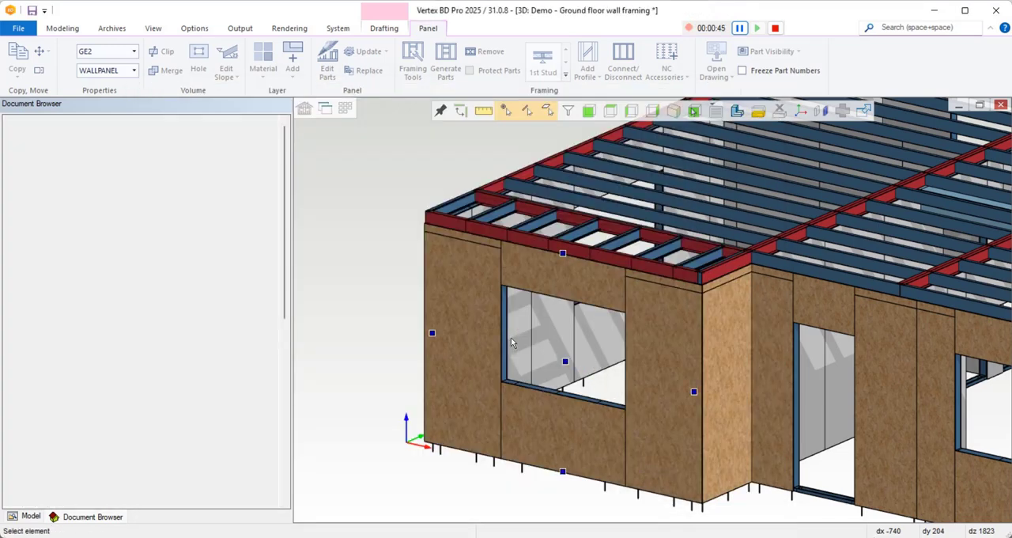
Generate the parts of the window wall's exterior OSB sheathing layer with the Grid method.
left_click(466, 302)
right_click(465, 301)
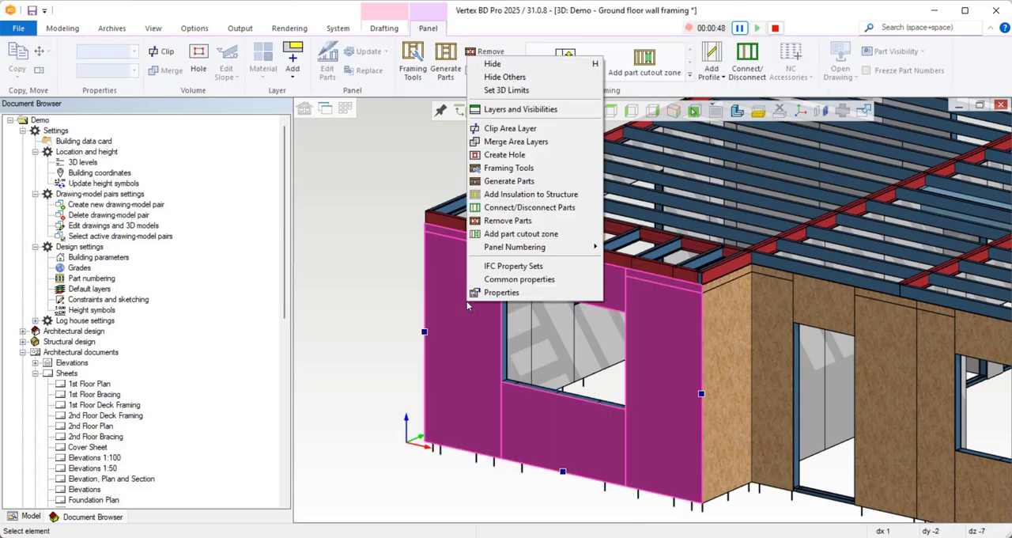
left_click(513, 182)
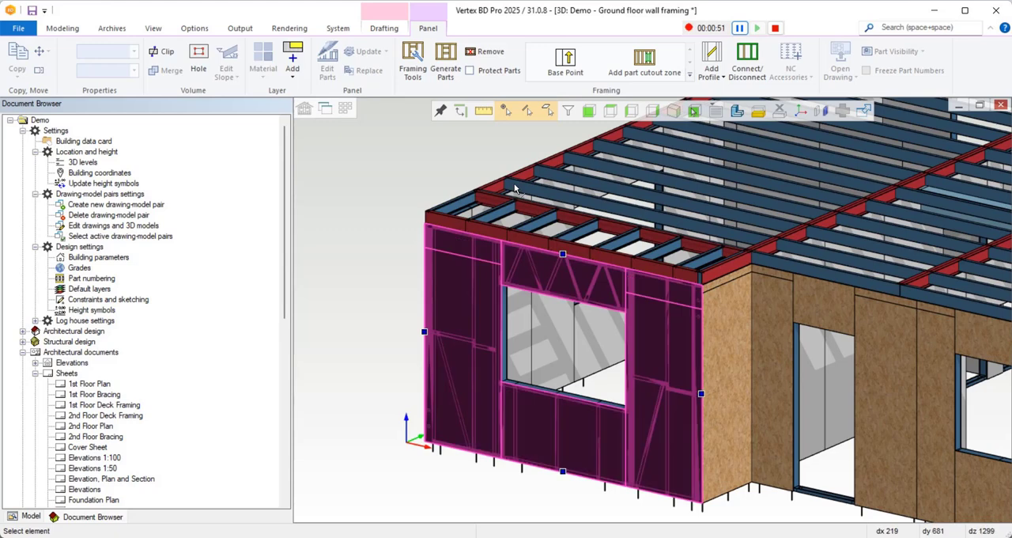
left_click(397, 206)
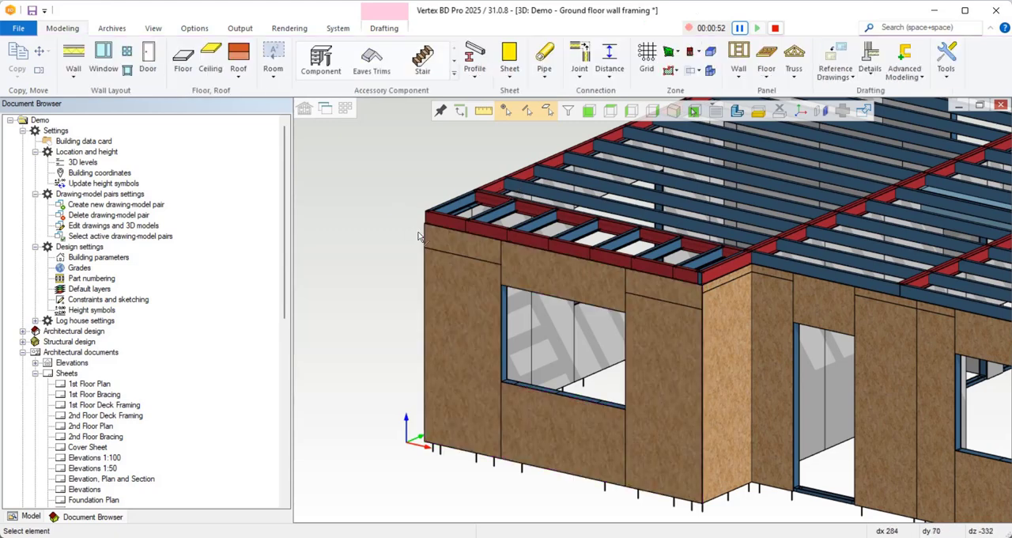
Set the sheet rotation to 90 in the Grid framing tool of the window wall's OSB sheathing layer.
left_click(449, 299)
left_click(458, 299)
right_click(457, 301)
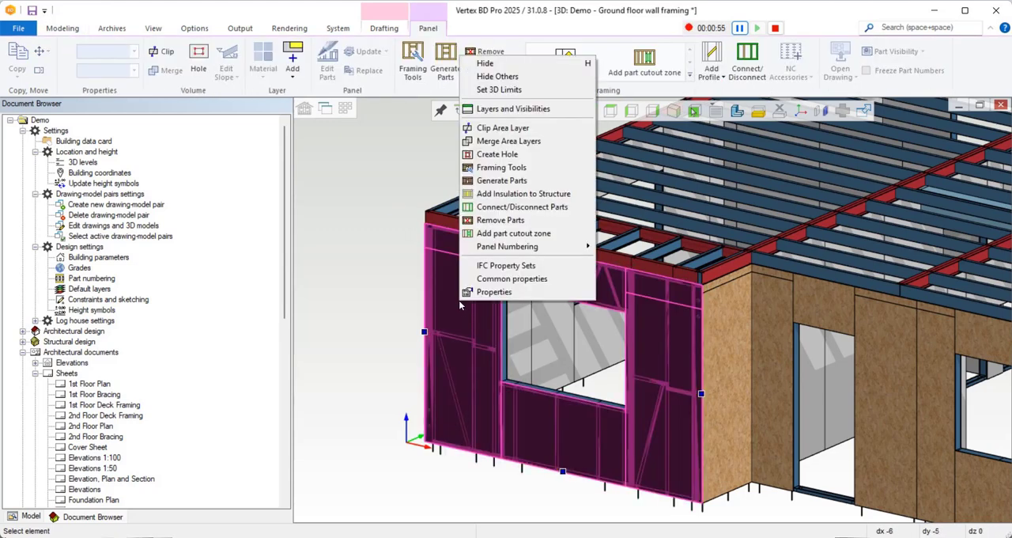
left_click(518, 170)
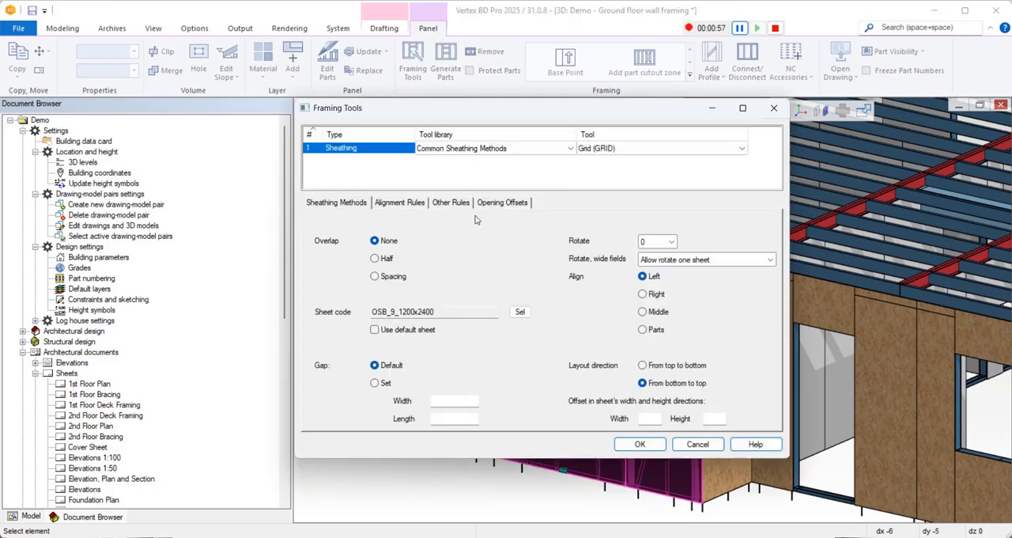
left_click(616, 148)
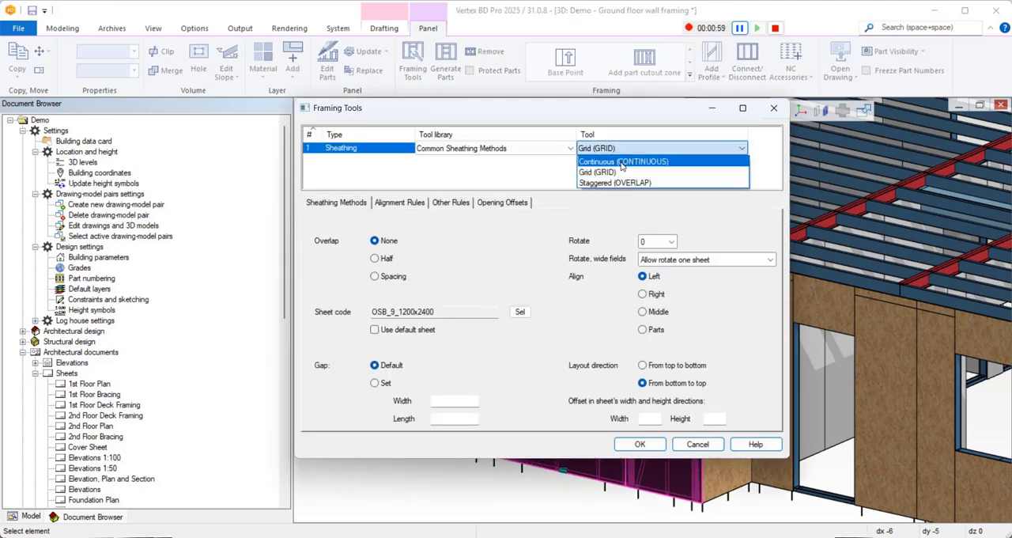
left_click(665, 240)
left_click(658, 240)
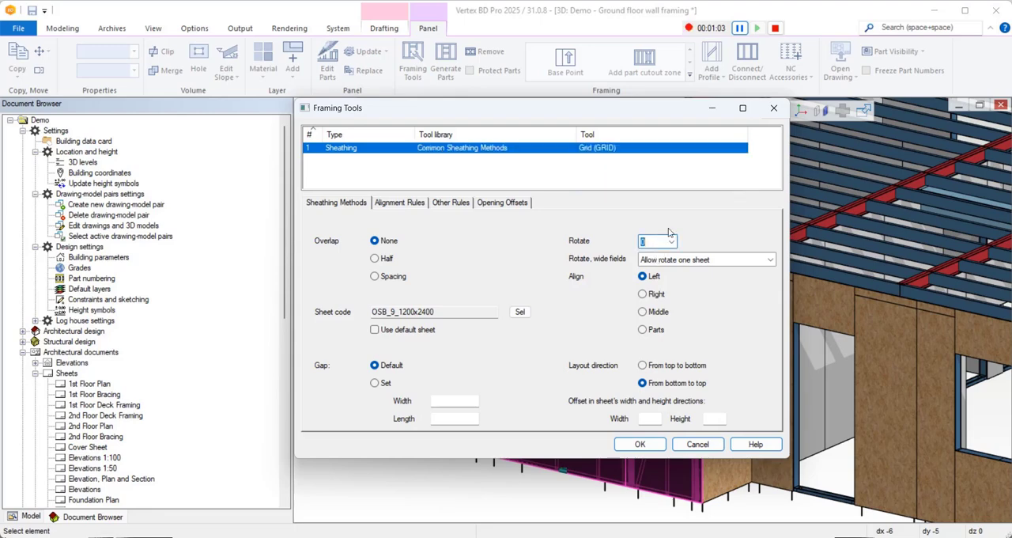
type("90")
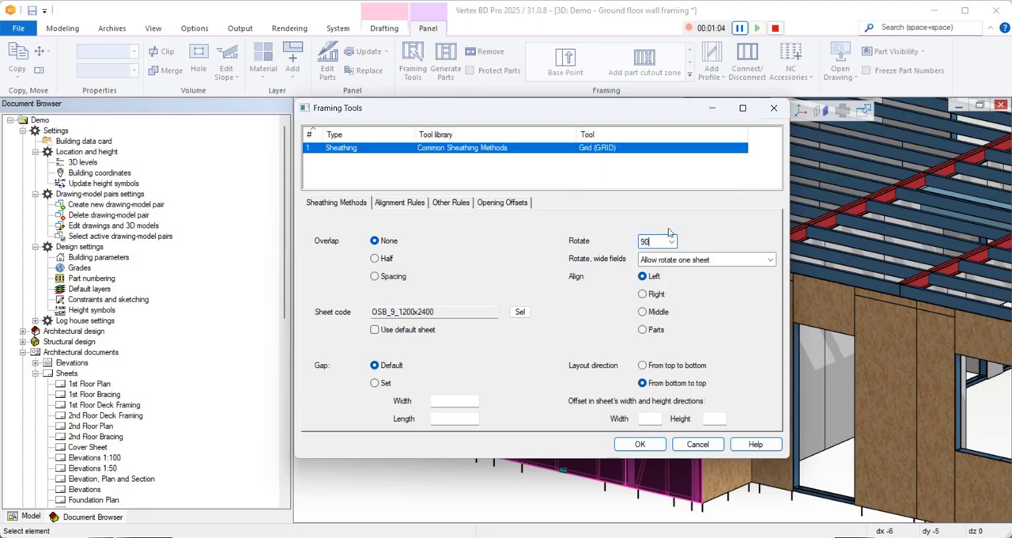
left_click(641, 445)
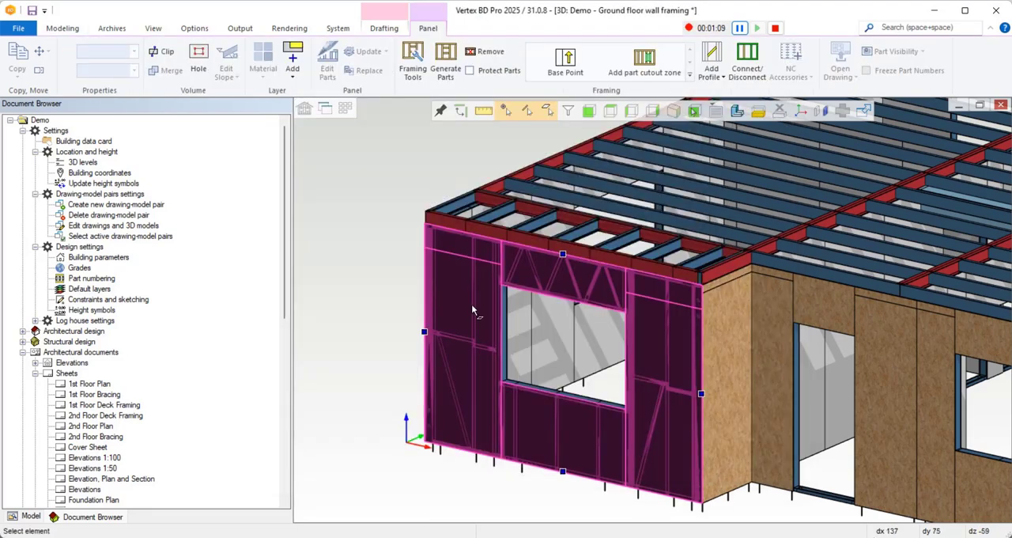
Regenerate the window wall's OSB sheathing parts with the grid sheets rotated 90 degrees.
right_click(472, 308)
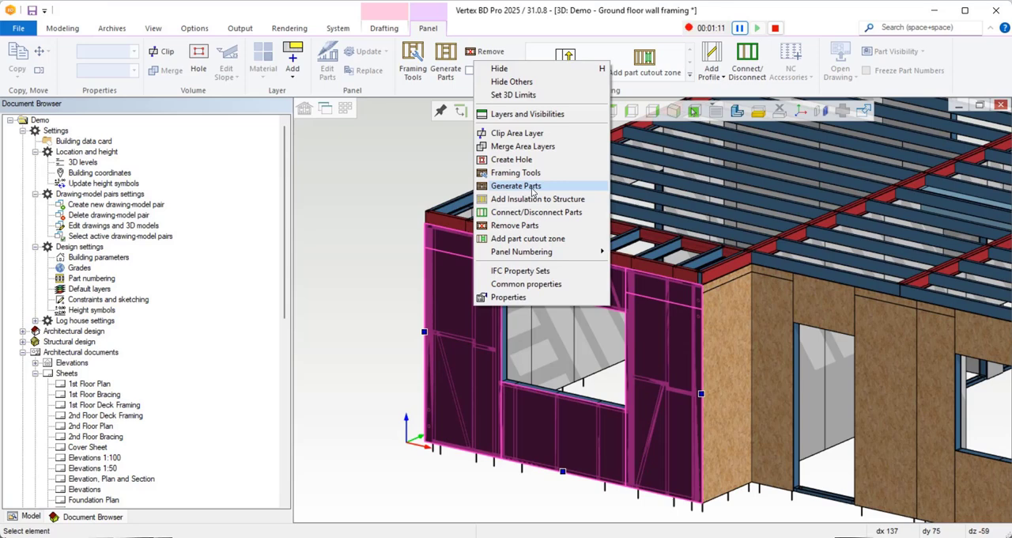
left_click(532, 189)
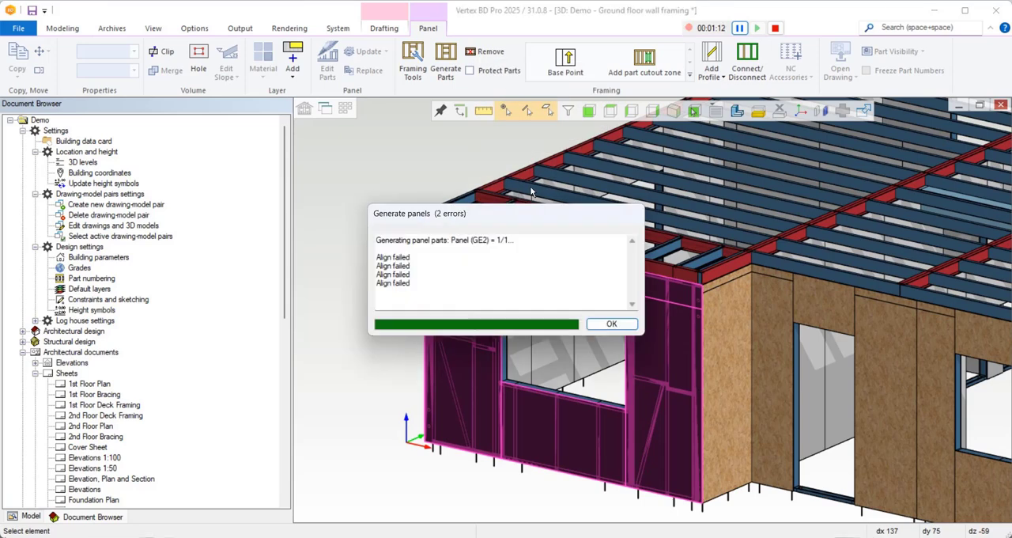
left_click(624, 325)
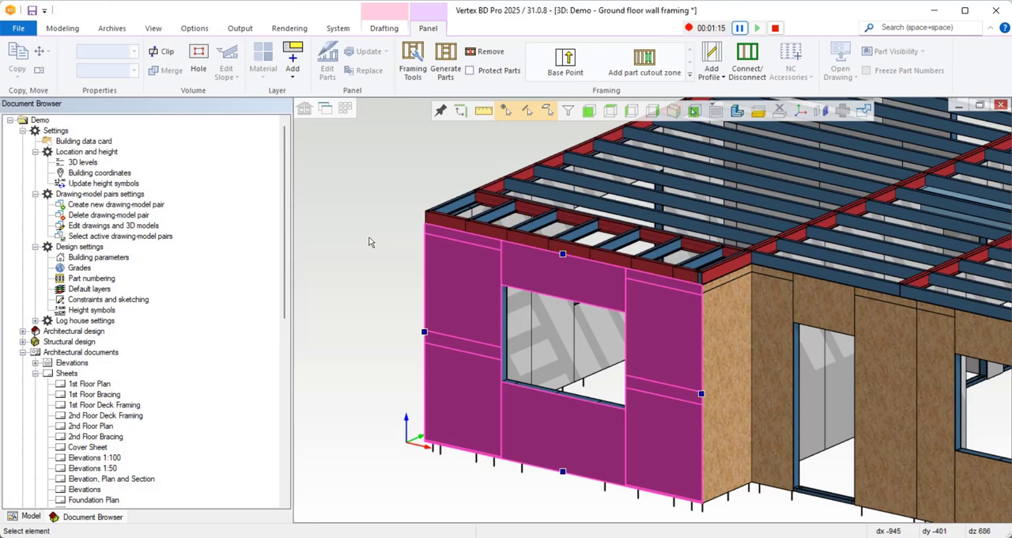
left_click(368, 241)
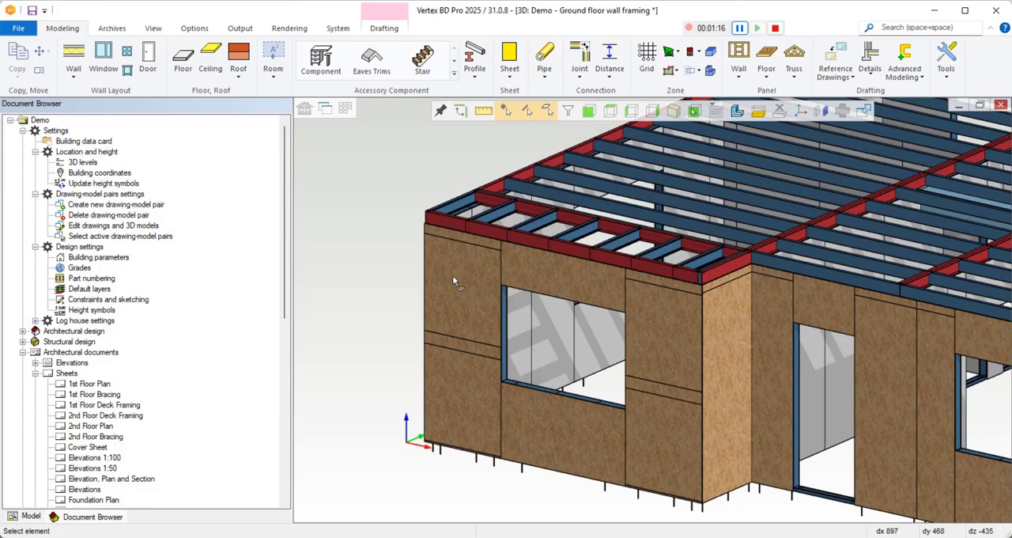
Change the framing tool of the window wall's OSB sheathing layer to Continuous (CONTINUOUS).
left_click(467, 291)
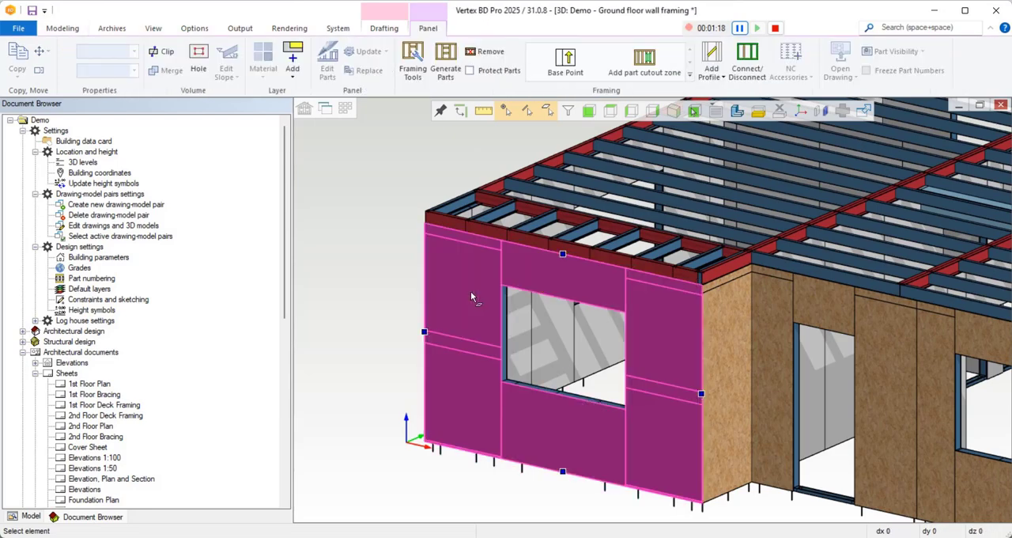
right_click(470, 291)
left_click(528, 160)
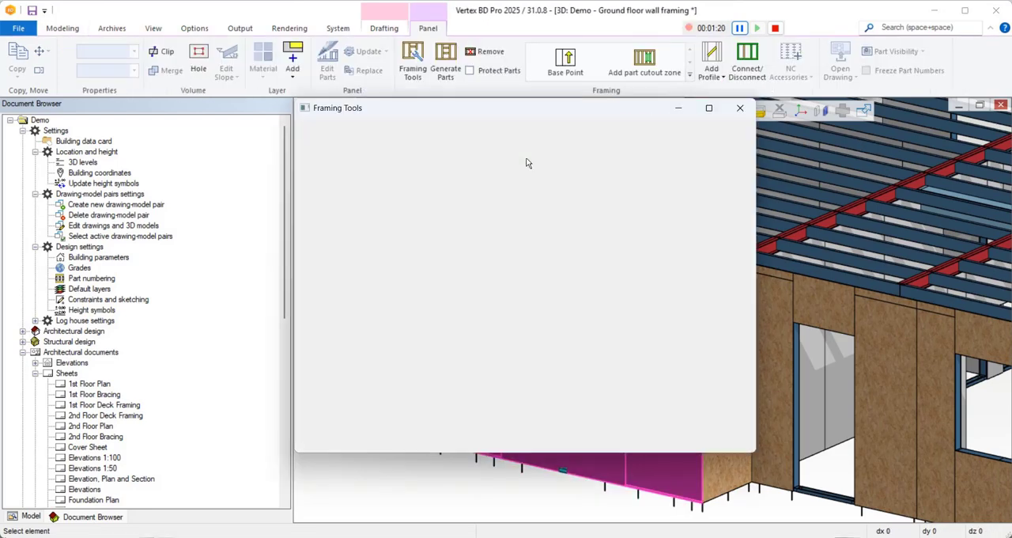
left_click(635, 149)
left_click(636, 149)
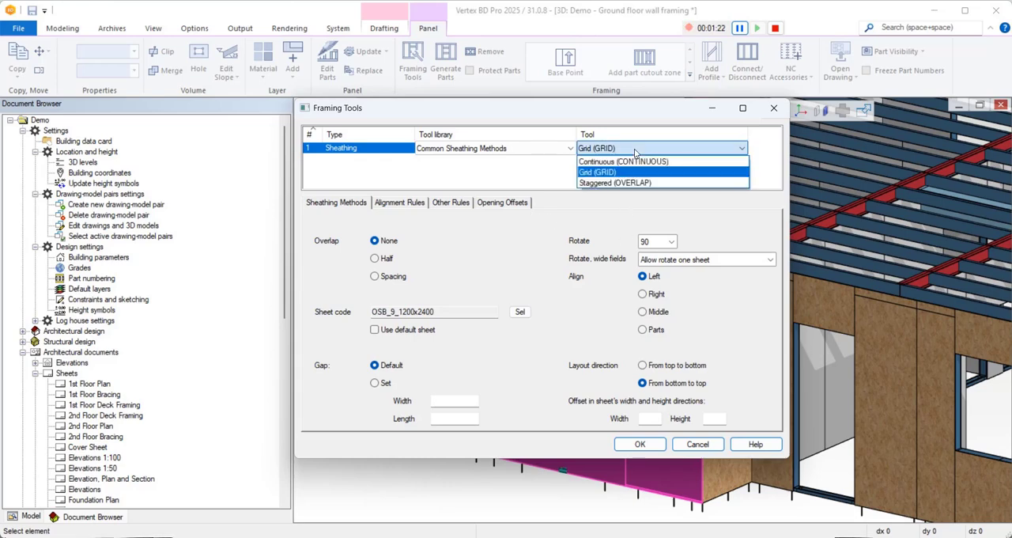
left_click(637, 161)
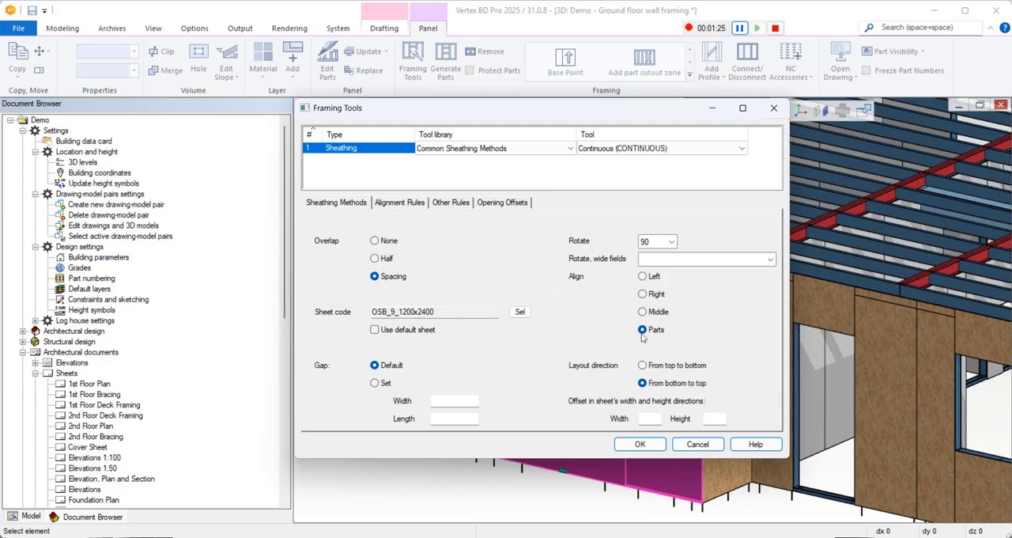
left_click(641, 444)
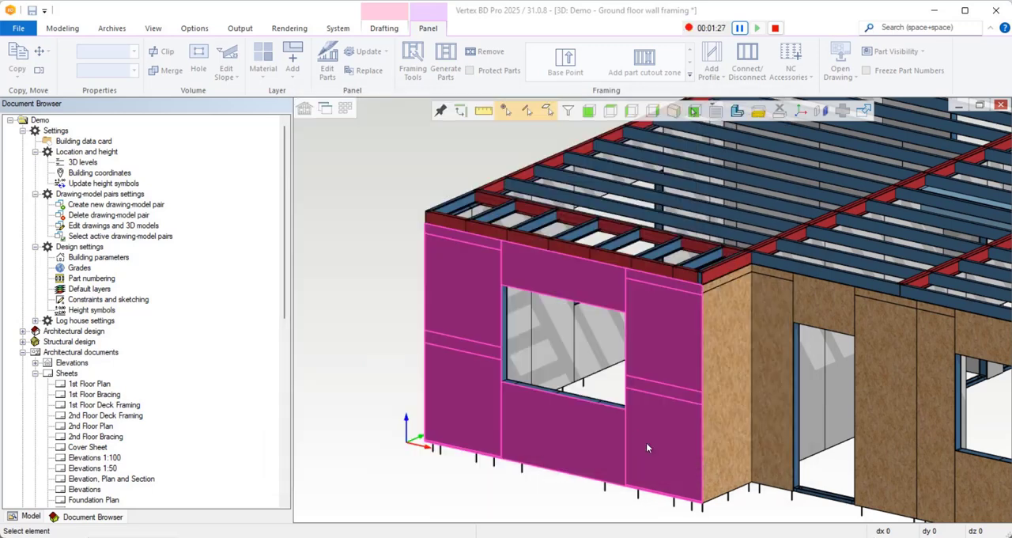
Regenerate the window wall's OSB sheathing parts with the Continuous method and clear the selection.
right_click(459, 299)
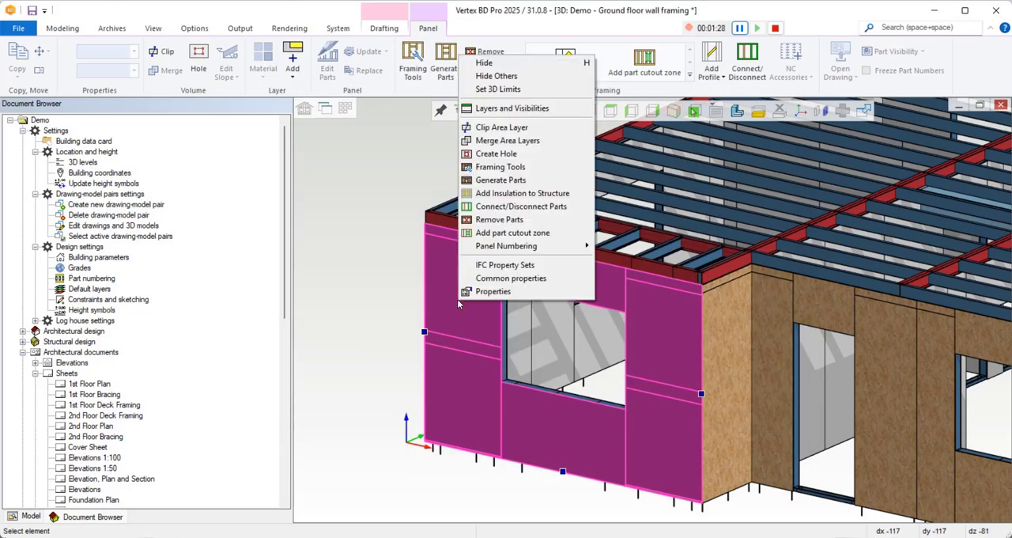
left_click(501, 181)
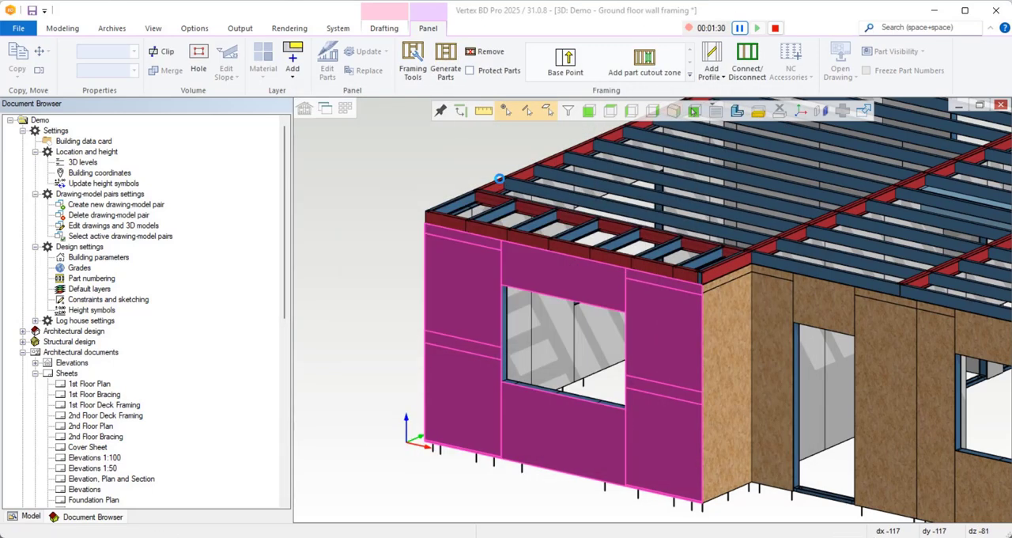
left_click(464, 155)
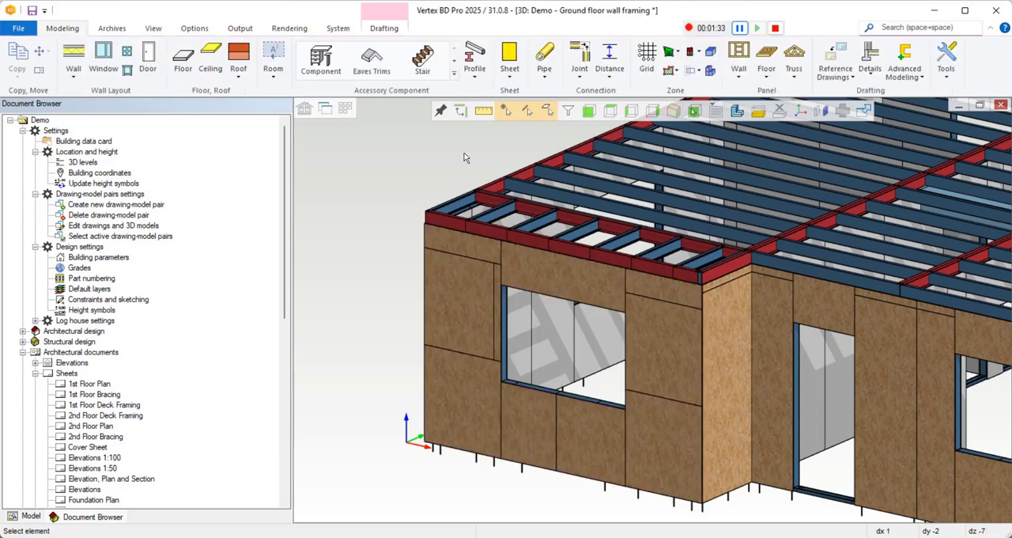